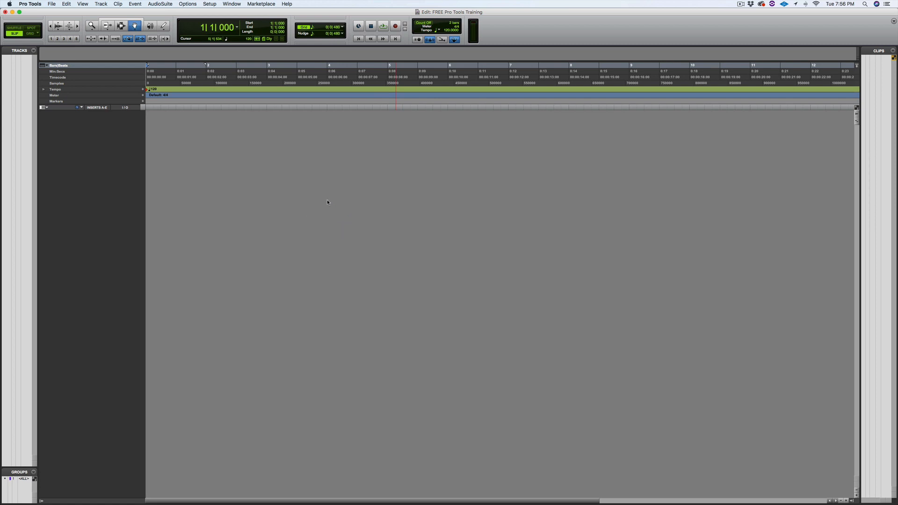
- Create one new mono audio track in samples
key(super+equal)
key(super+equal)
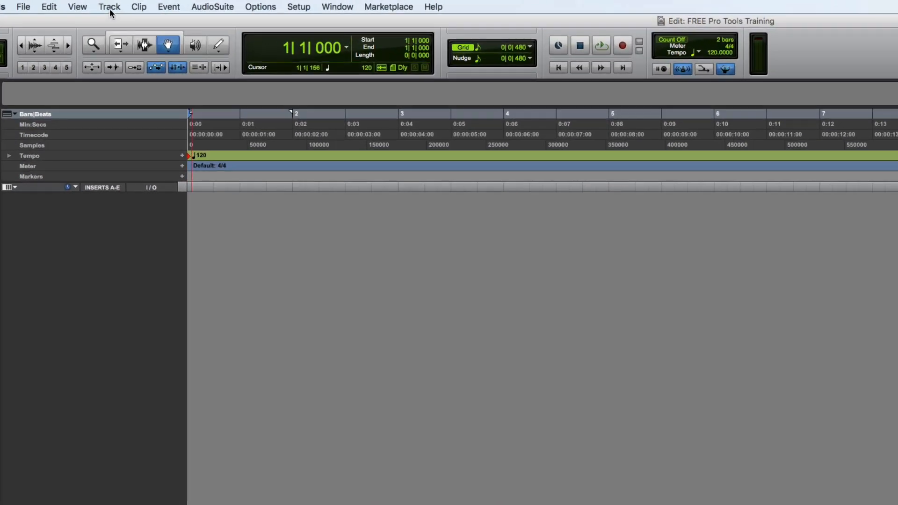
click(101, 4)
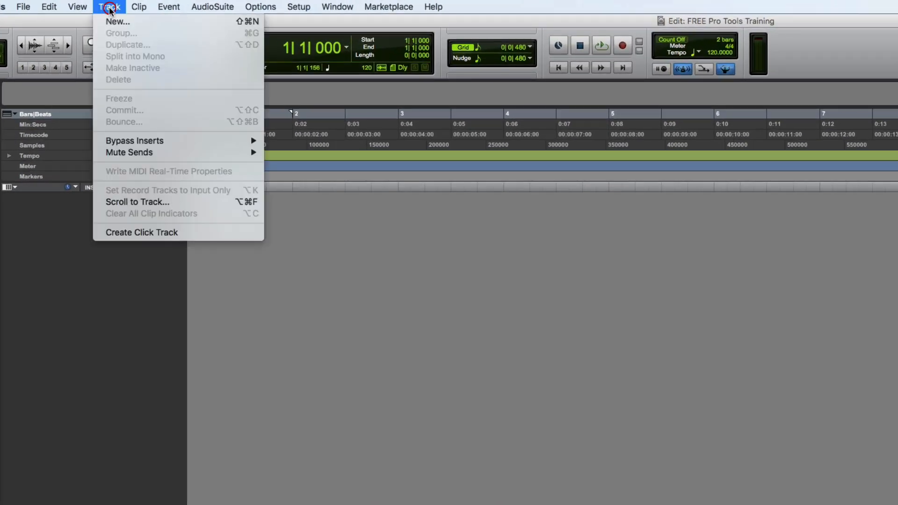
click(114, 22)
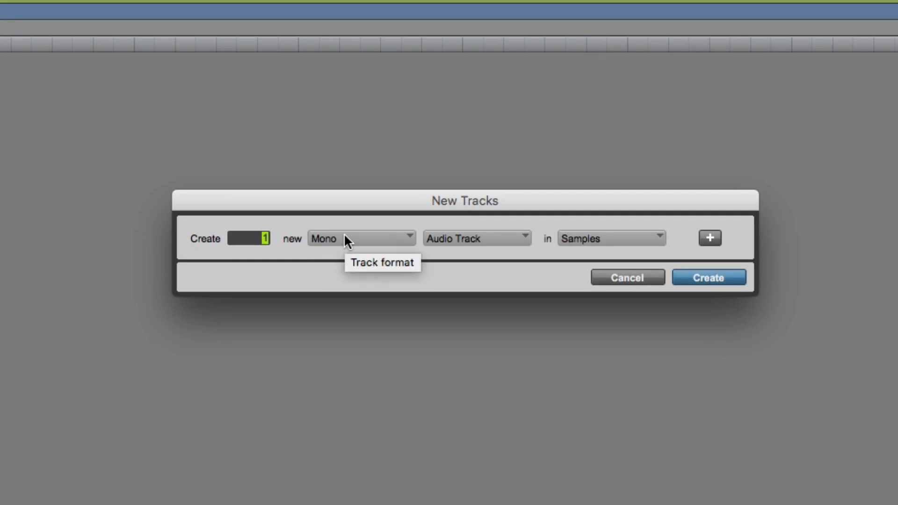
click(345, 236)
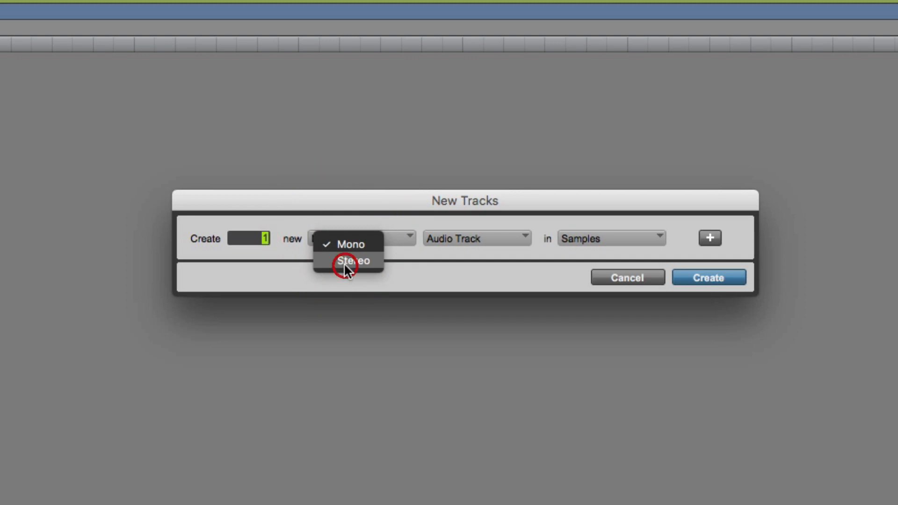
click(346, 262)
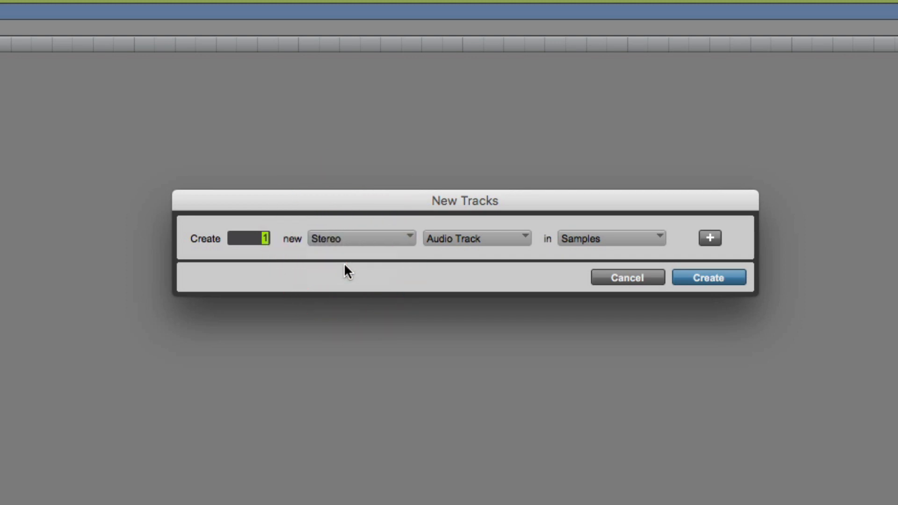
click(347, 234)
click(347, 223)
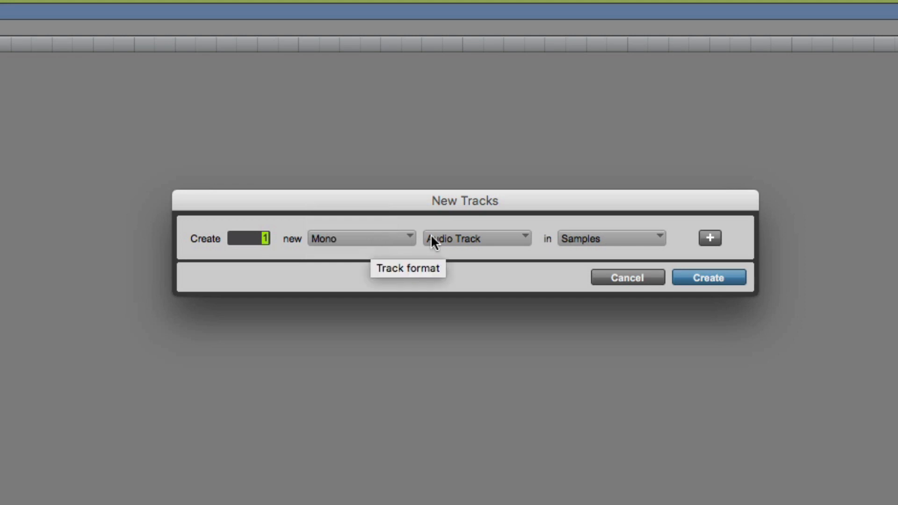
click(475, 239)
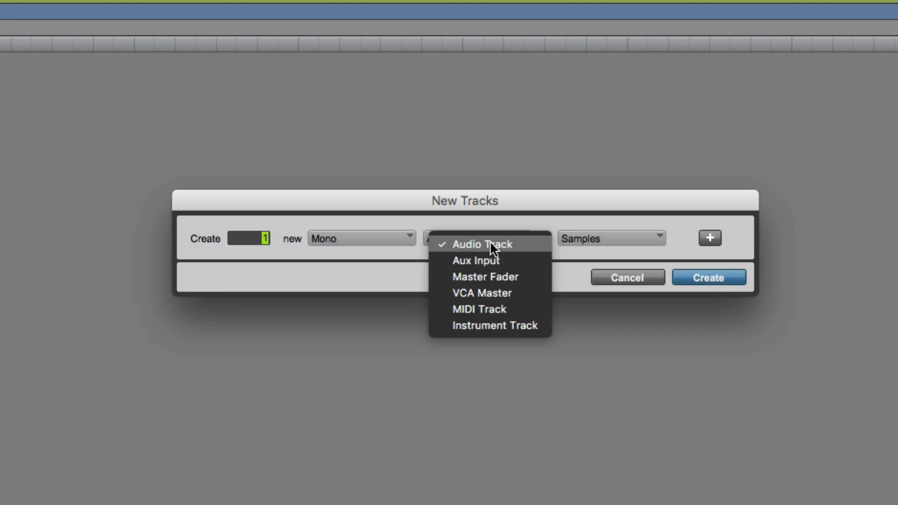
click(595, 384)
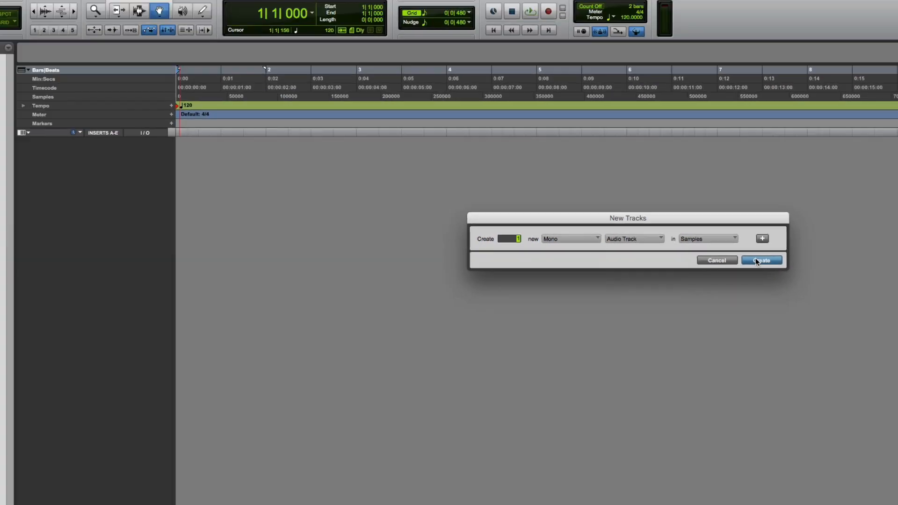
click(694, 276)
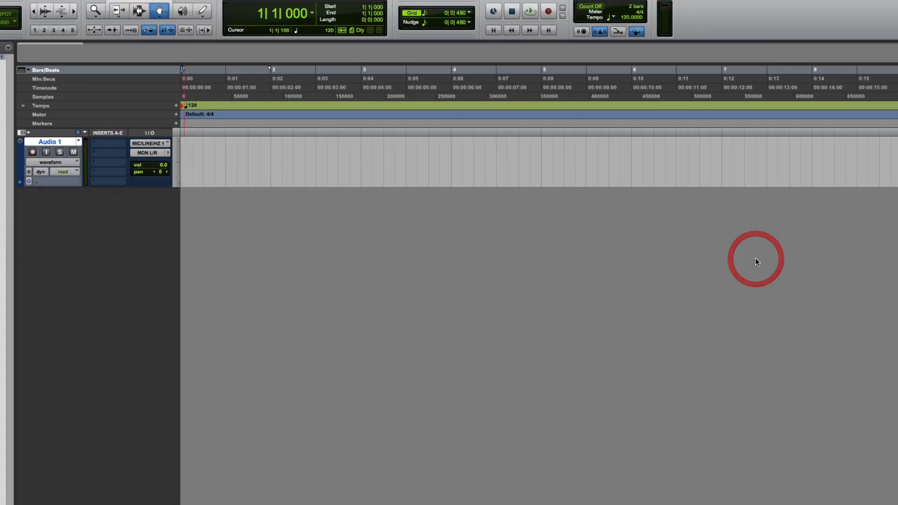
- Rename the new audio track as VO
double_click(50, 142)
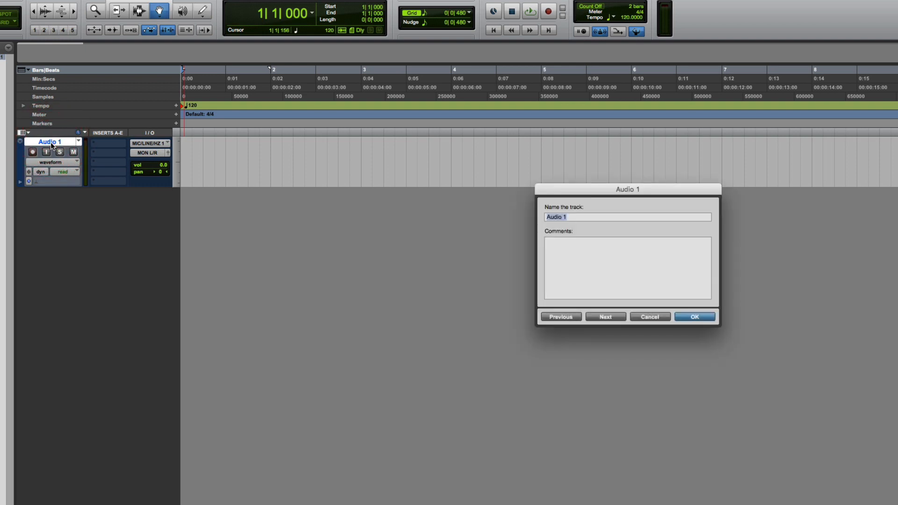
text(VO)
key(Return)
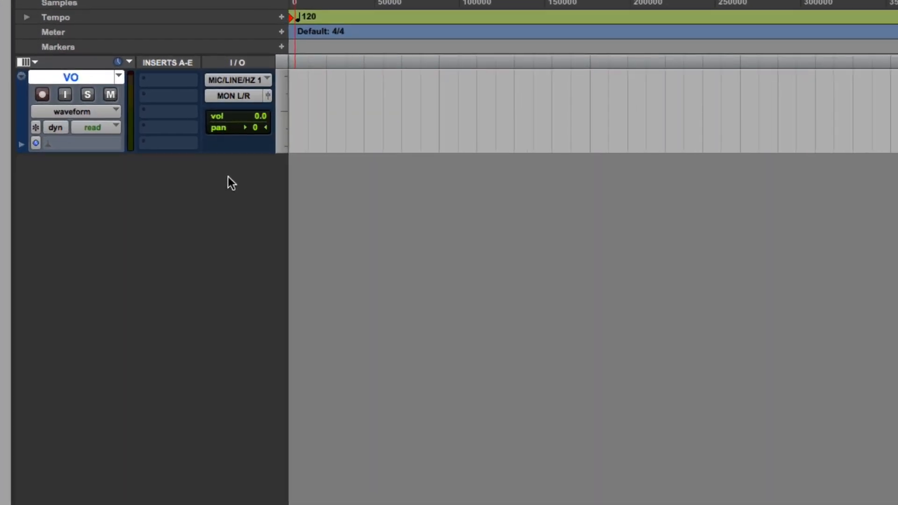
- Check in the Edit window's column view options that the I/O column is enabled
right_click(229, 66)
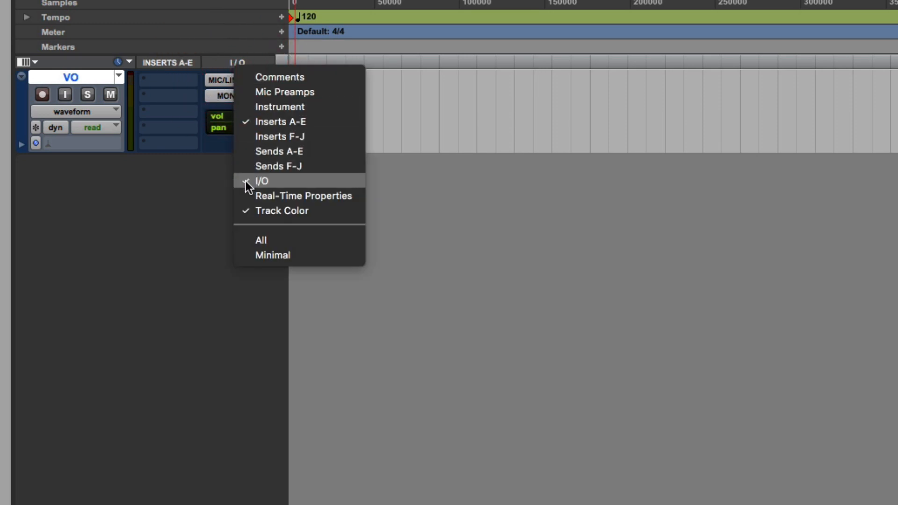
click(186, 156)
right_click(221, 60)
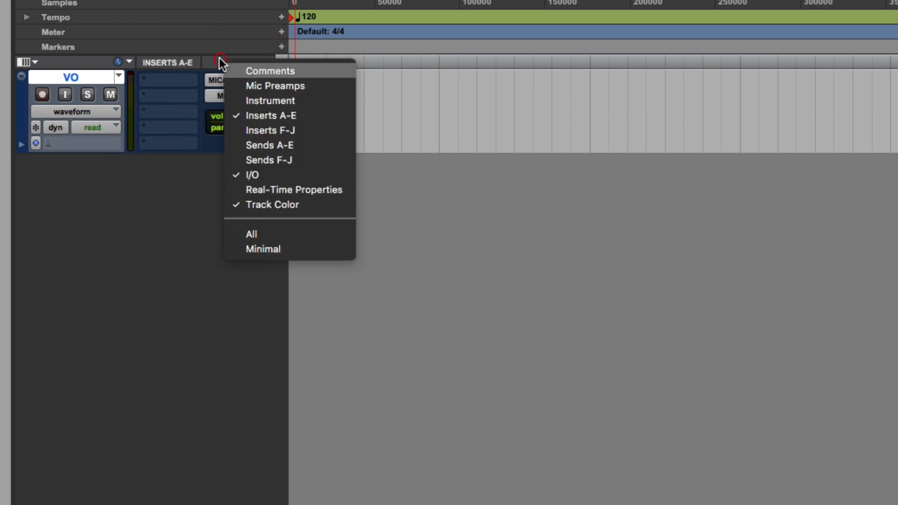
click(241, 178)
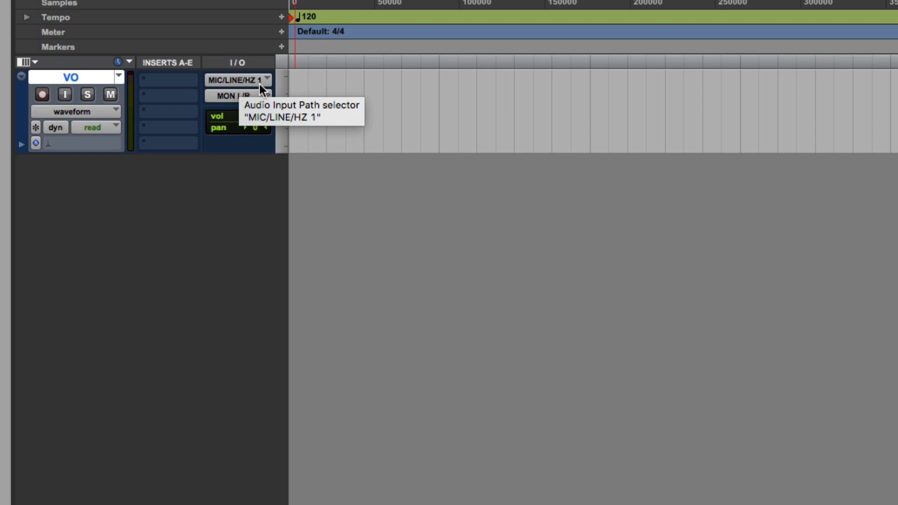
- Set the VO track's audio input to MIC/LINE/HZ 2 and briefly test the signal with input monitoring
click(226, 80)
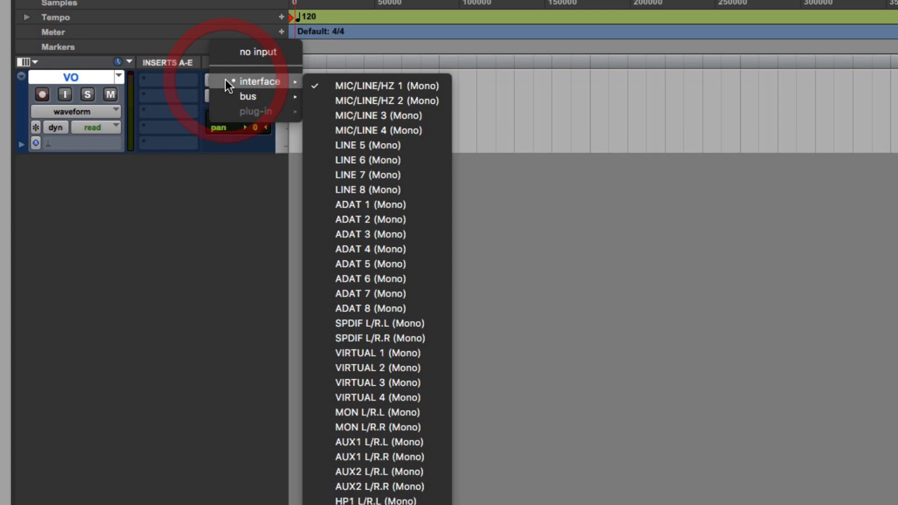
click(335, 99)
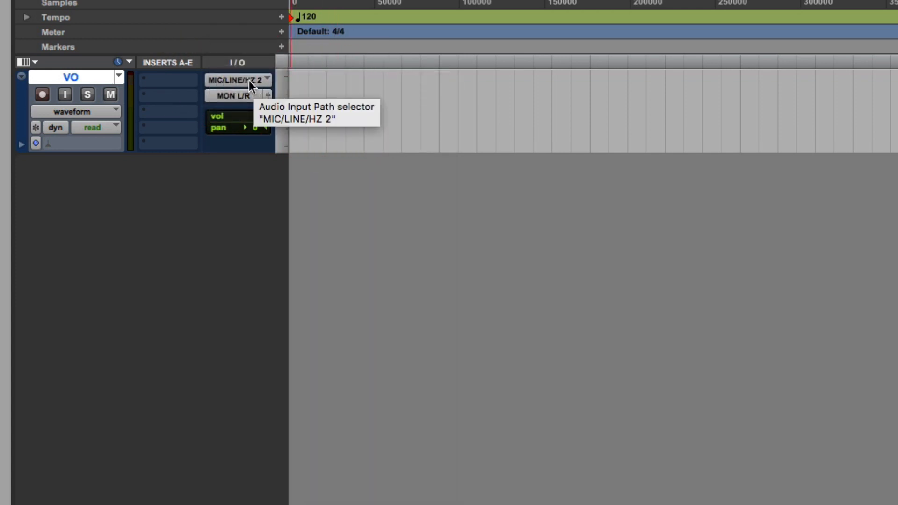
click(66, 95)
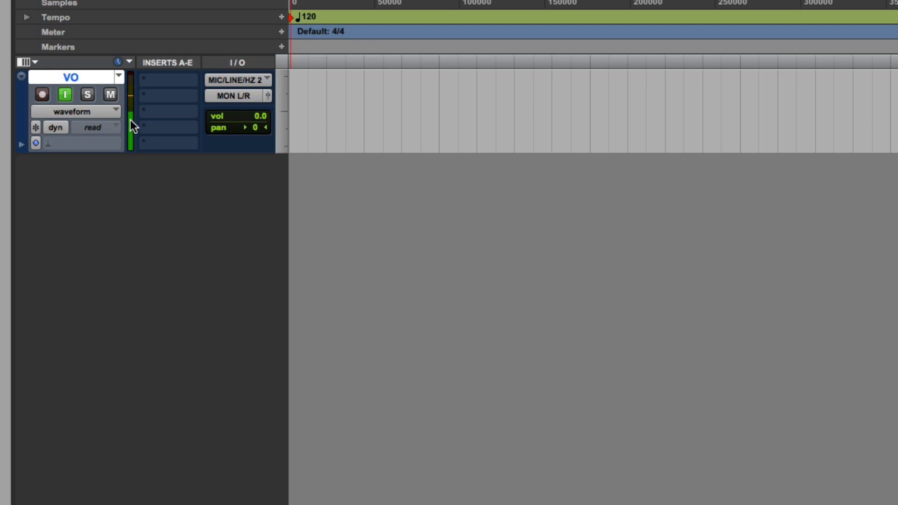
click(65, 95)
- Arm the VO track, record a short take from the session start, and disarm the track
click(42, 94)
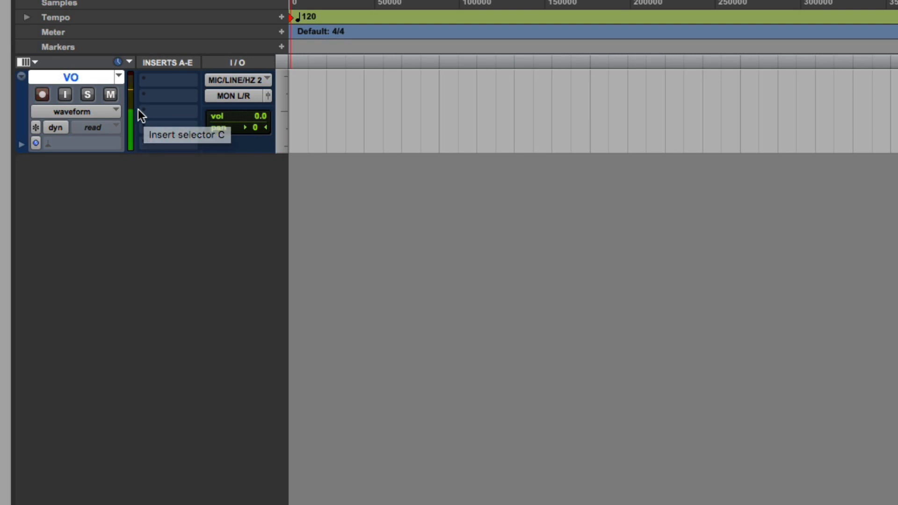
click(39, 96)
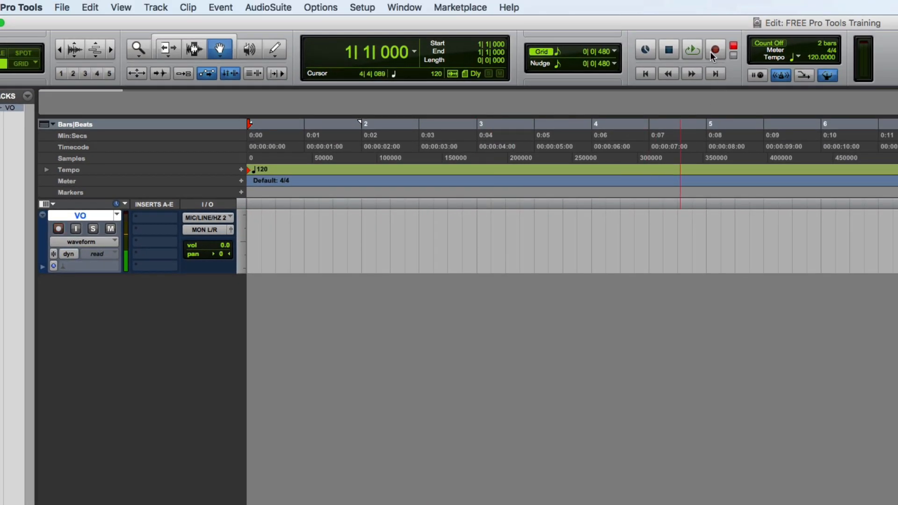
click(716, 50)
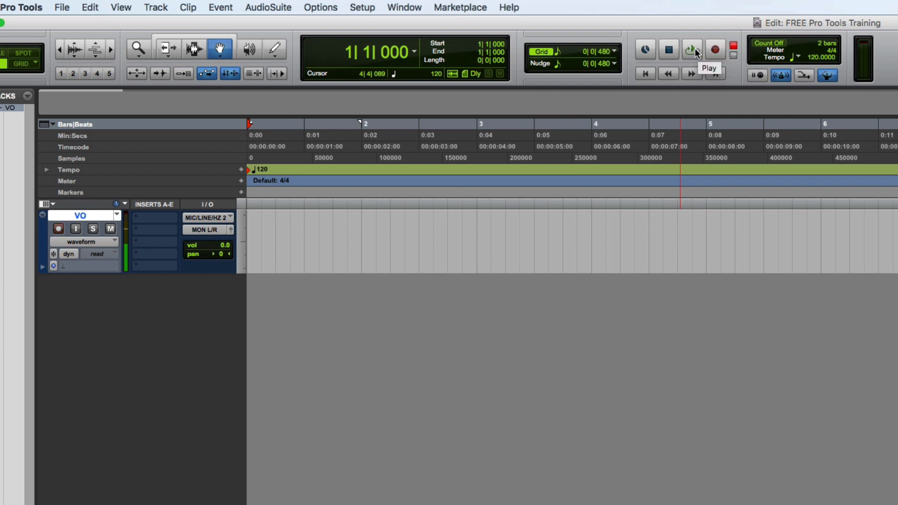
click(692, 49)
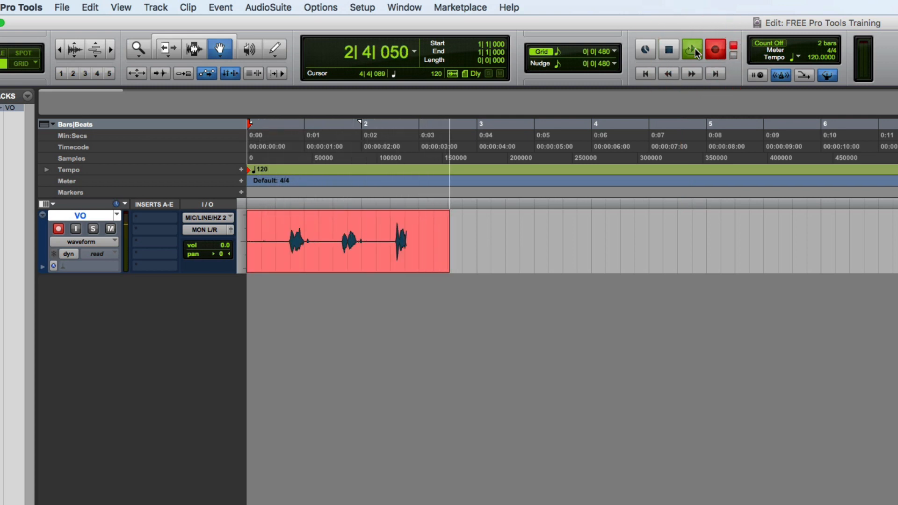
click(693, 51)
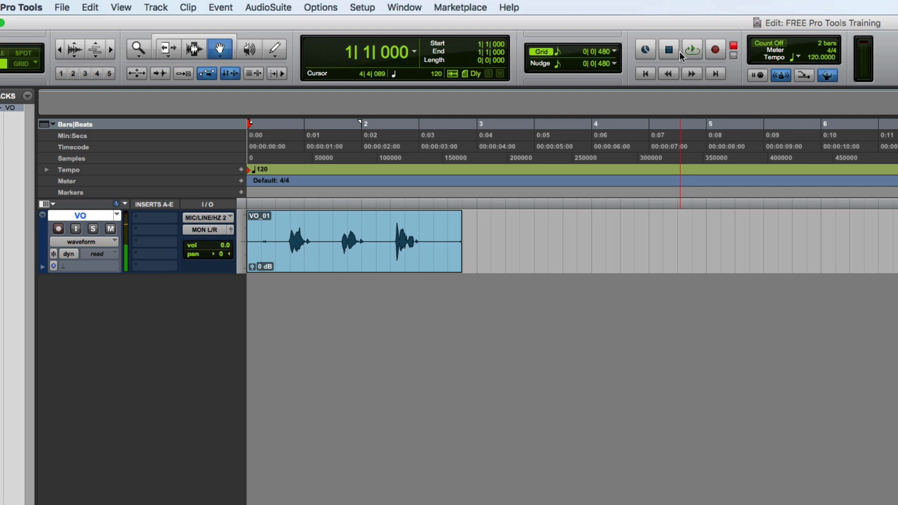
click(58, 229)
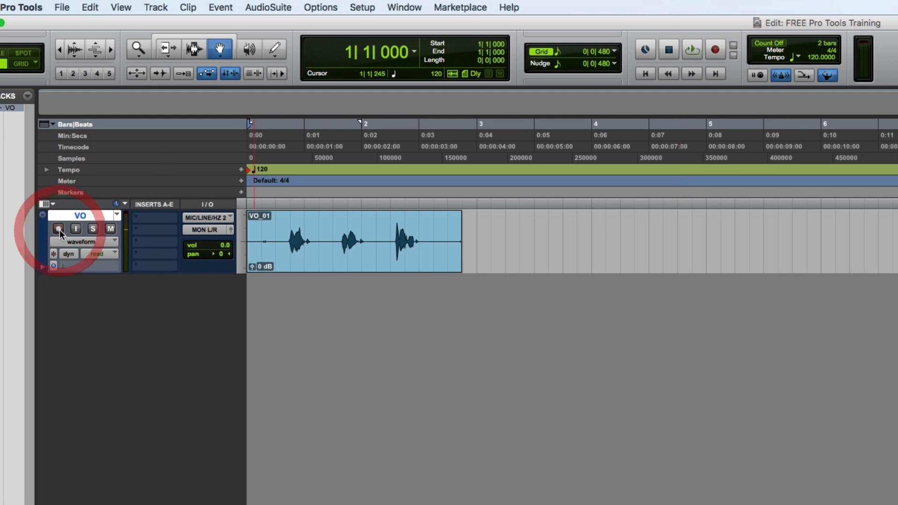
- Play back the recorded VO clip from 1|1|758 and delete the clip
click(269, 139)
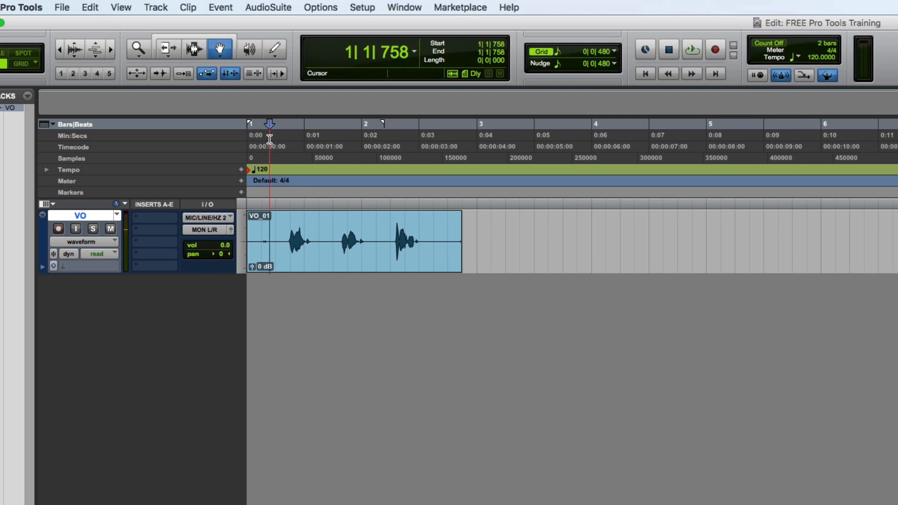
key(space)
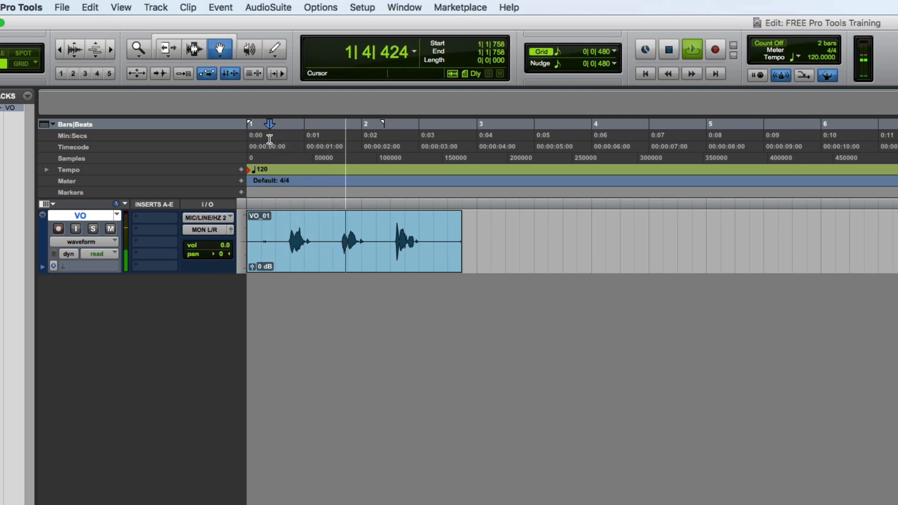
key(space)
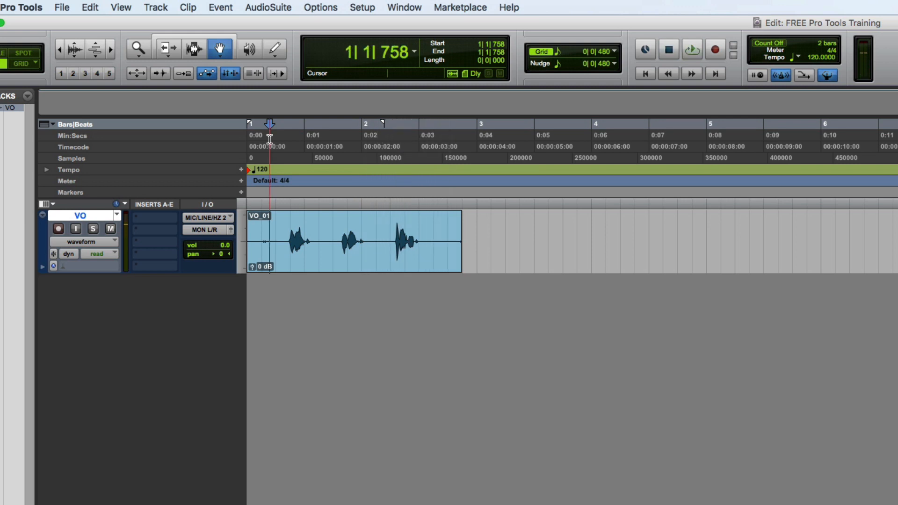
click(321, 258)
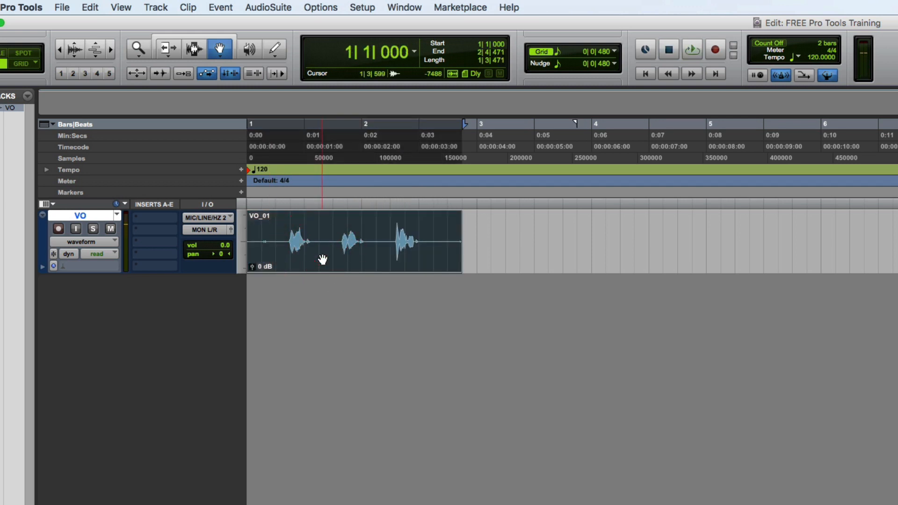
key(Delete)
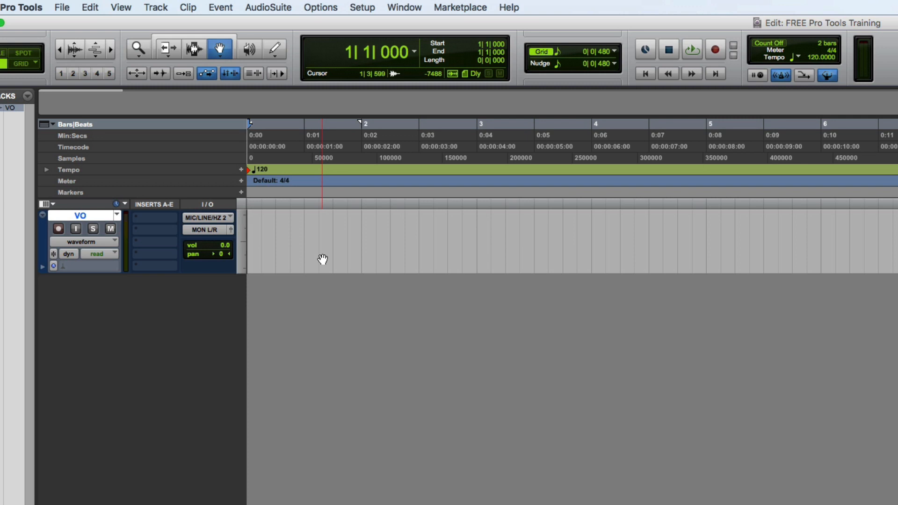
- Start a new track and toggle its format between stereo and mono, ending on mono
key(super+shift+n)
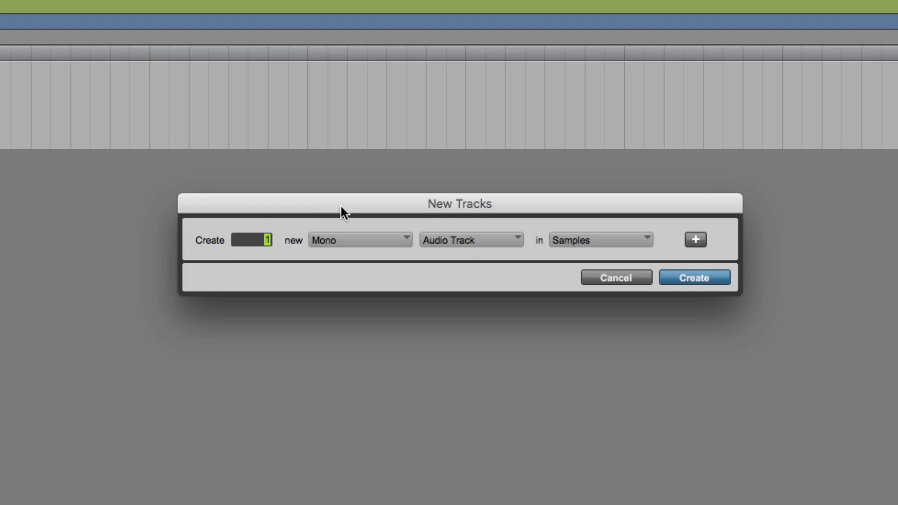
key(super+Right)
key(super+Left)
key(super+Right)
key(super+Left)
key(super+Right)
key(super+Left)
key(super+Right)
key(super+Left)
- Cycle the new track's type through the available types back to Audio Track and create the track
key(super+Up)
key(super+Up)
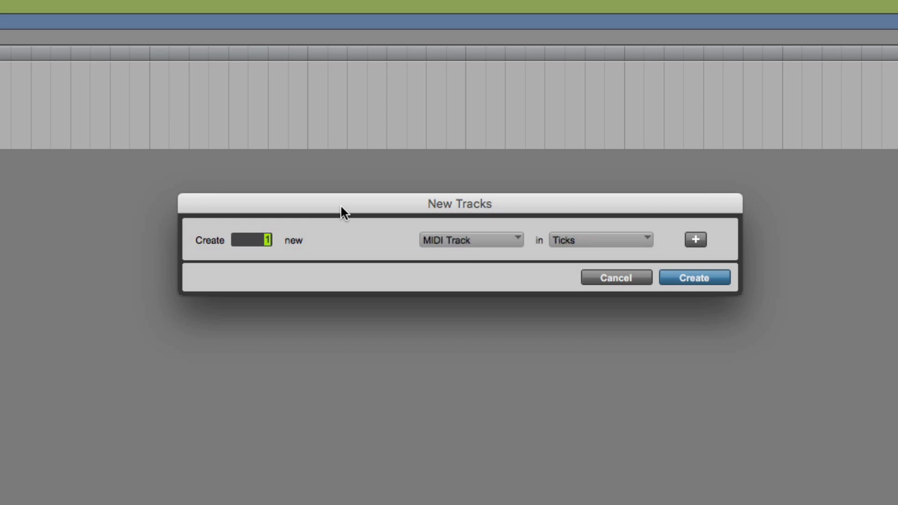
key(super+Up)
key(super+Up)
key(super+Up)
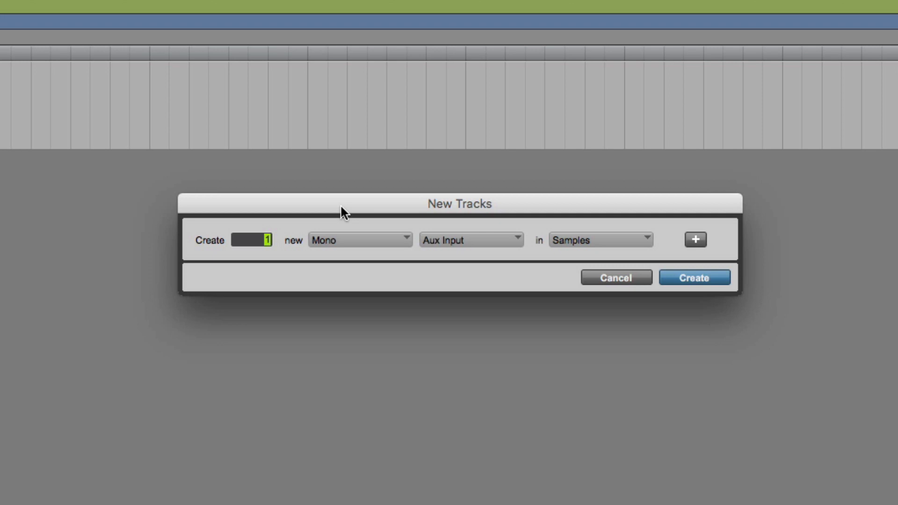
key(super+Up)
click(719, 279)
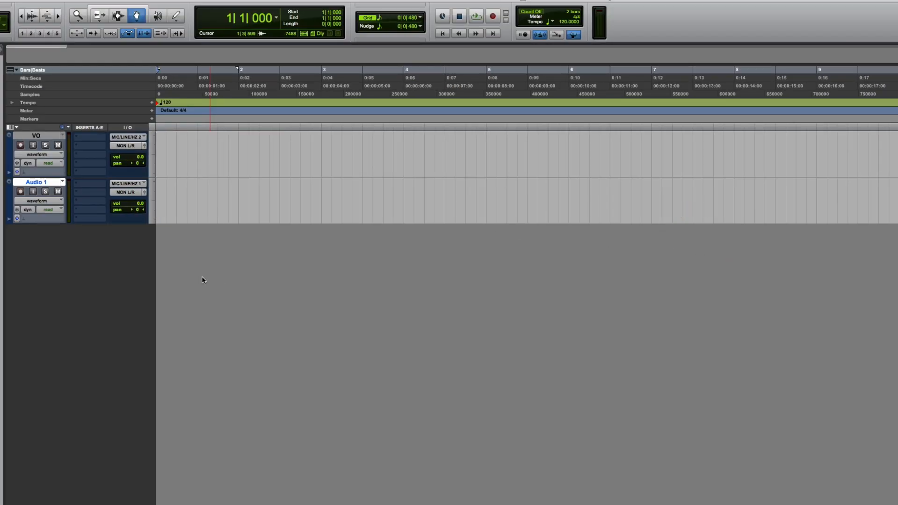
- Rename the second audio track as VOX
double_click(34, 182)
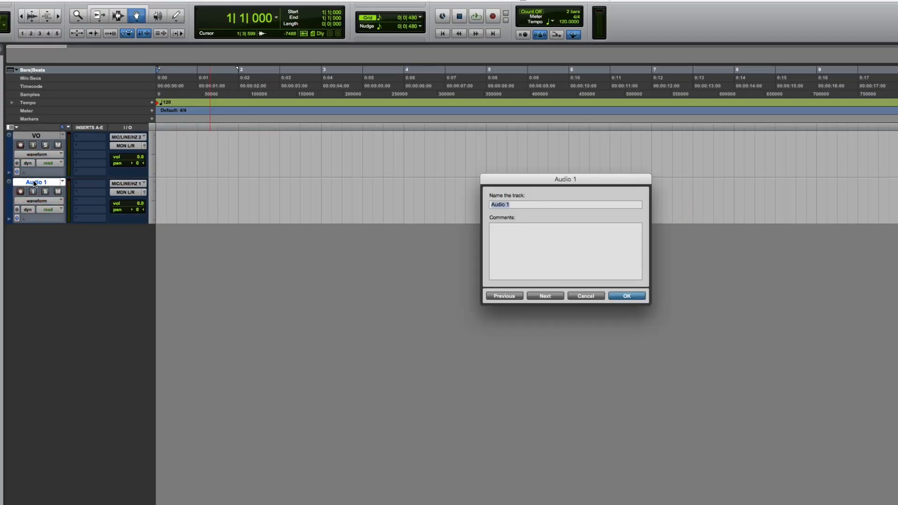
text(VOX)
key(Return)
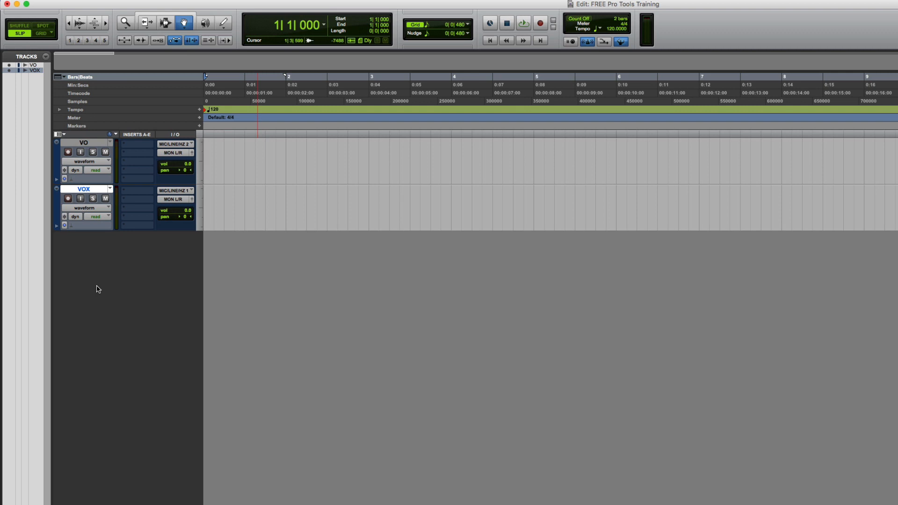
- From the Mix window, color the VOX track bright green and adjust the track color saturation and brightness before returning to the Edit window
key(super+equal)
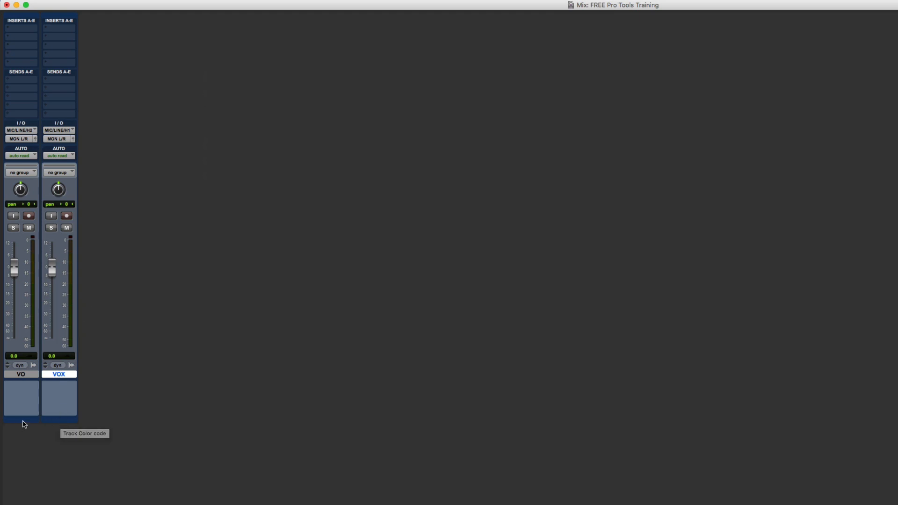
double_click(65, 423)
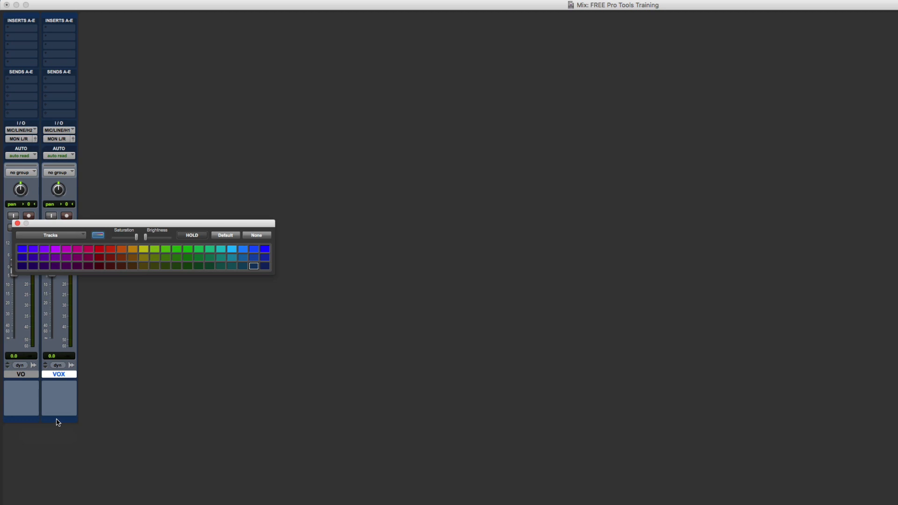
click(188, 249)
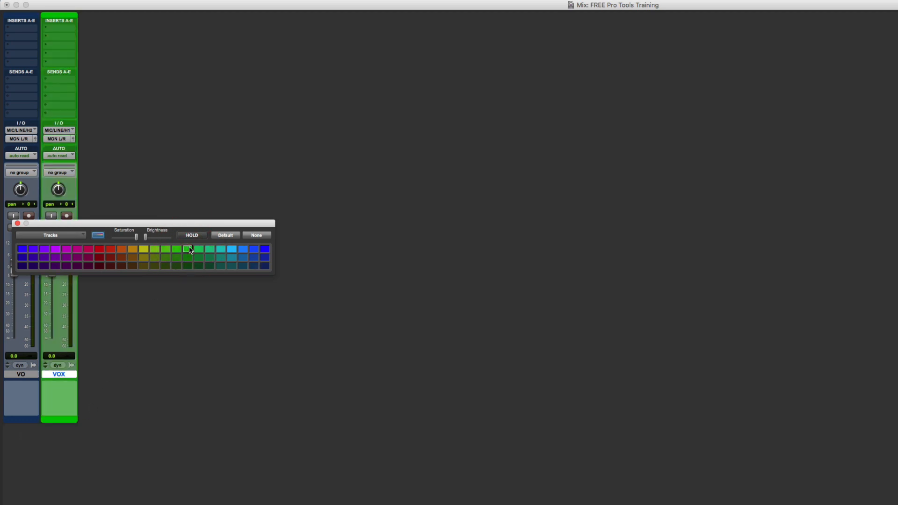
drag(137, 239, 284, 241)
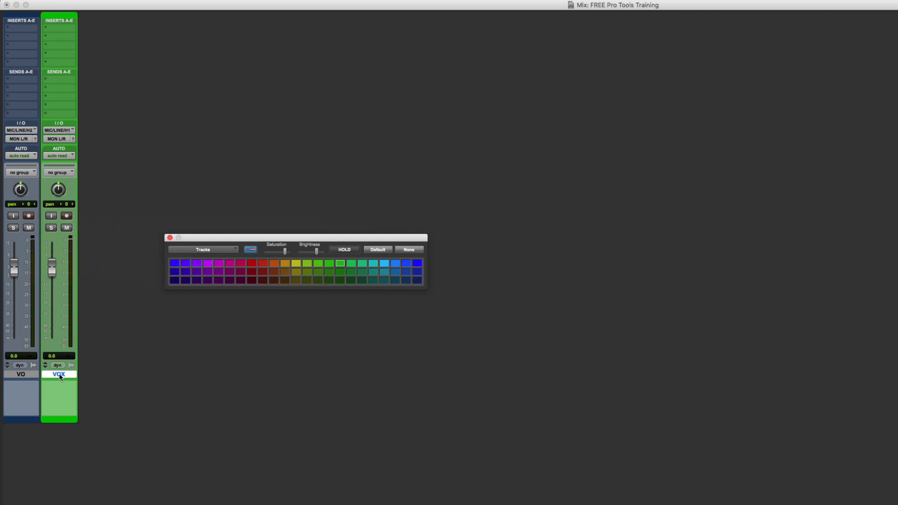
click(170, 238)
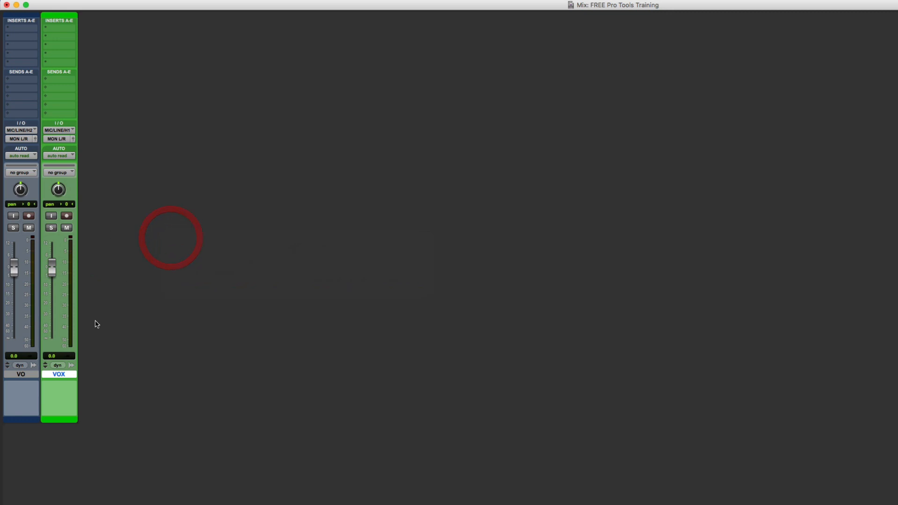
key(super+equal)
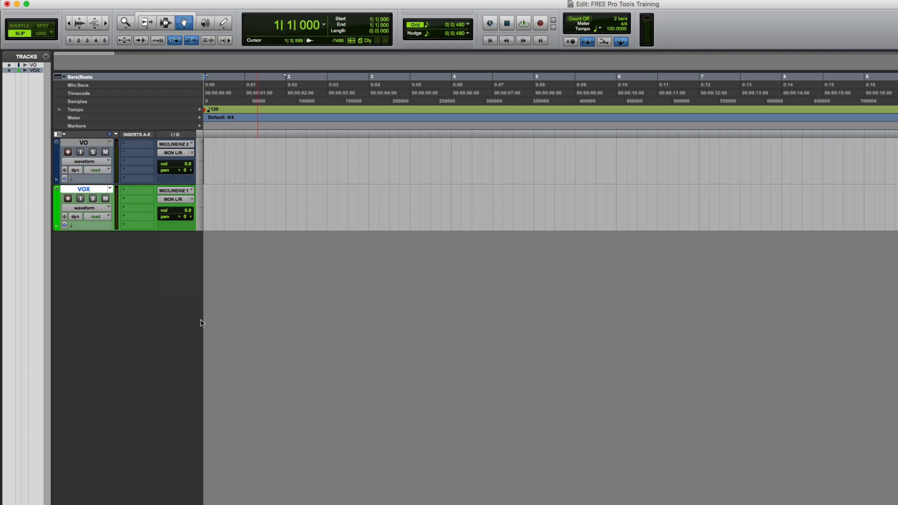